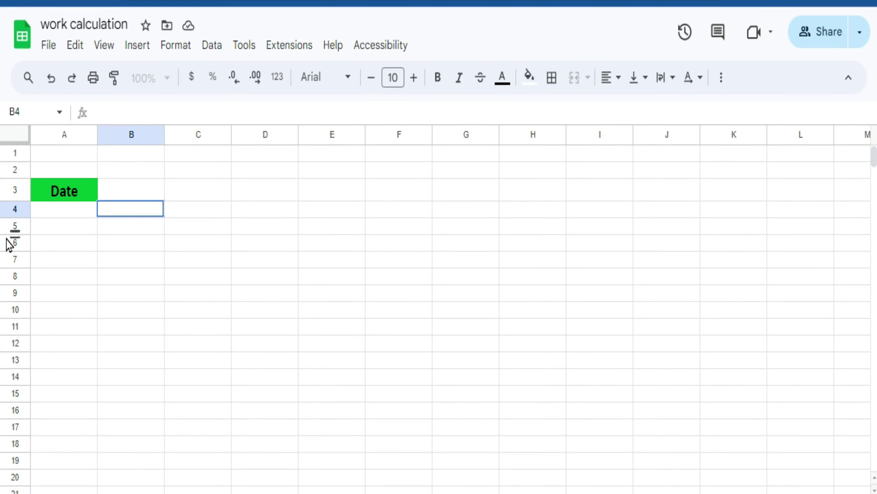
Try the date picker on A4, close it, and select cell A5.
{"action": "double_click", "coordinate": [70, 211]}
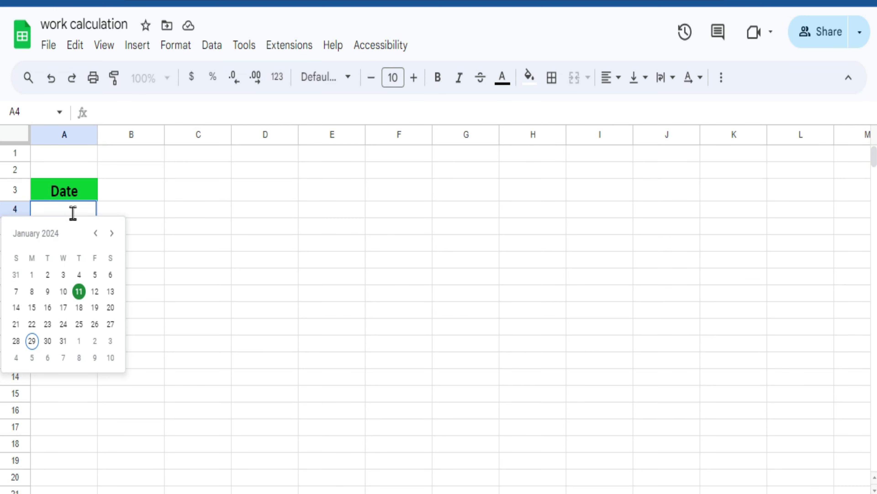
{"action": "left_click", "coordinate": [152, 232]}
{"action": "left_click", "coordinate": [78, 224]}
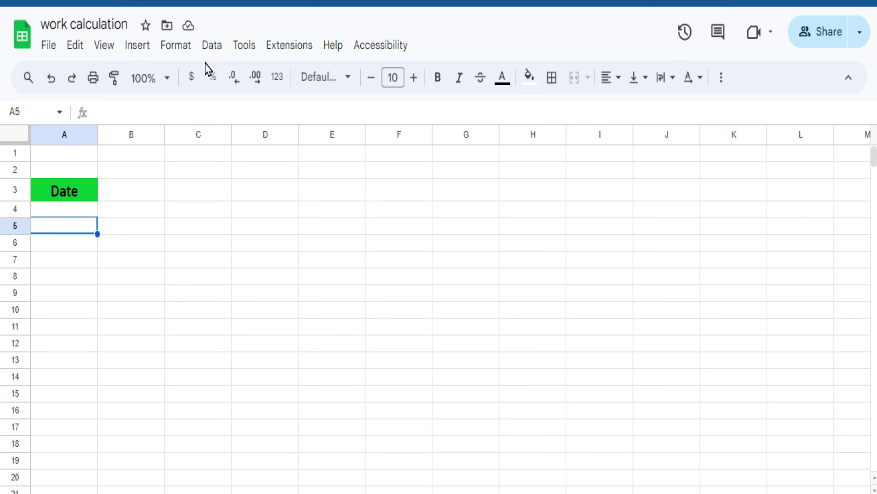
Add a new data validation rule for A5 using the 'Is valid date' criterion.
{"action": "left_click", "coordinate": [214, 49]}
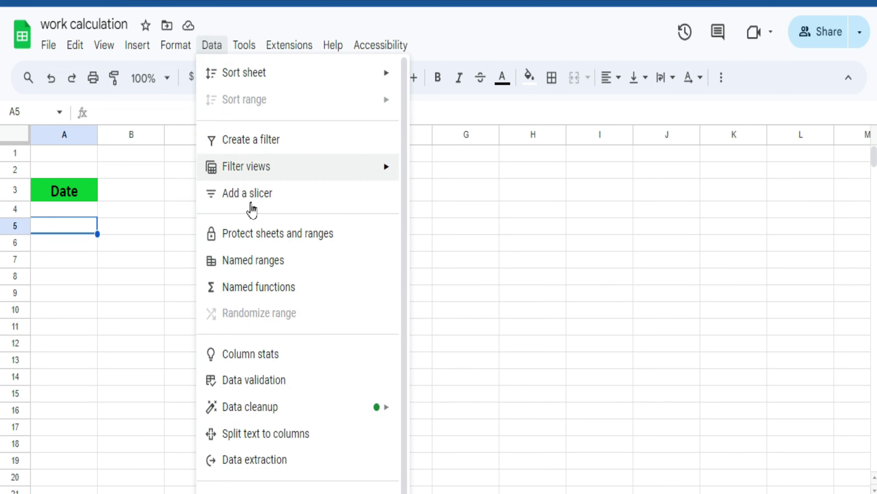
{"action": "left_click", "coordinate": [257, 389]}
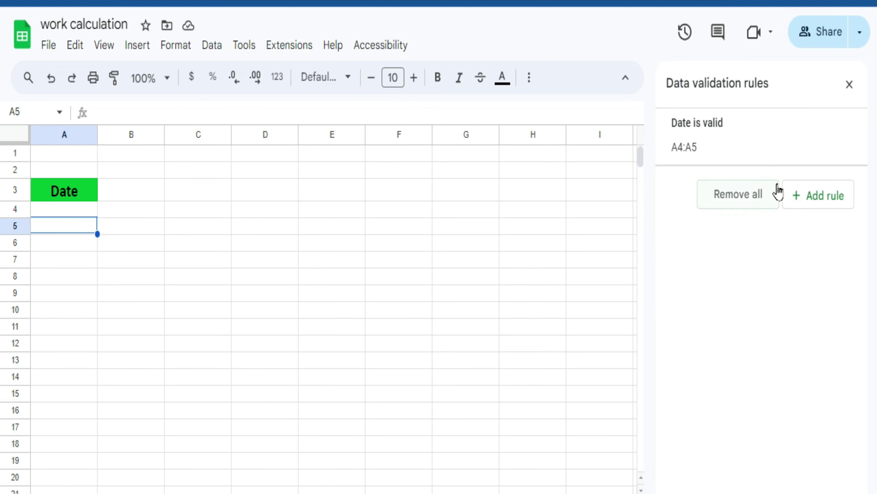
{"action": "left_click", "coordinate": [806, 197]}
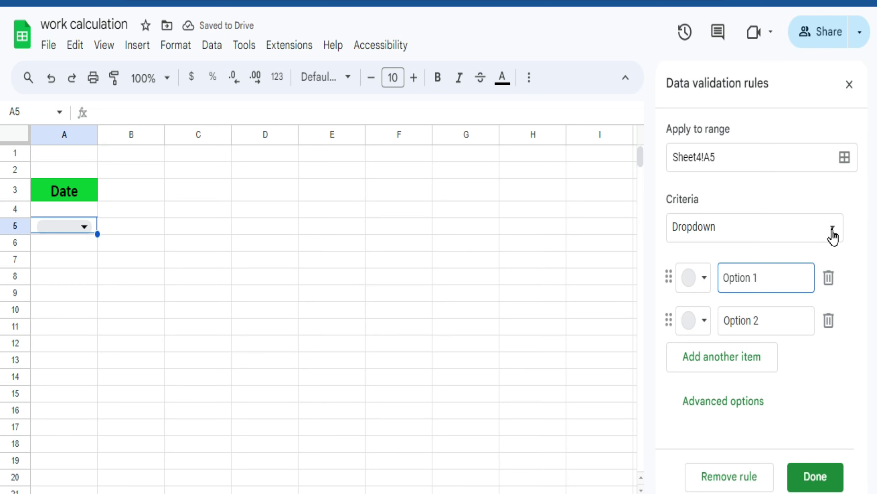
{"action": "left_click", "coordinate": [834, 228]}
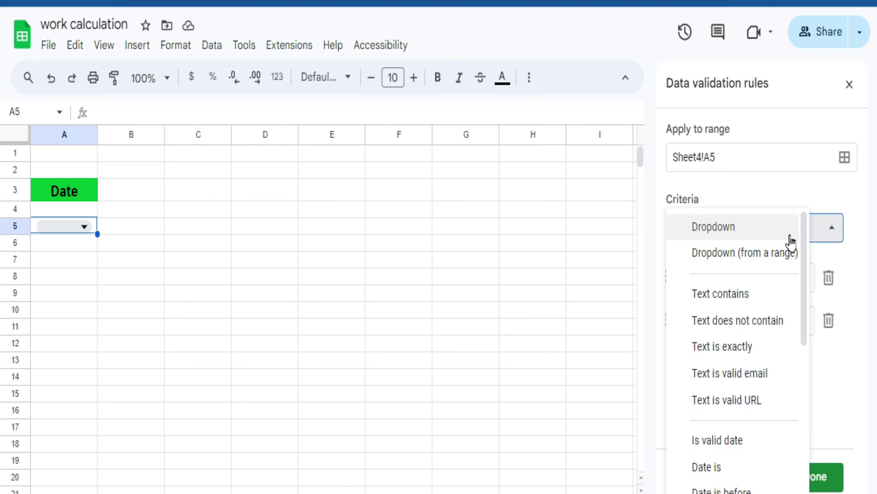
{"action": "left_click_drag", "start_coordinate": [801, 243], "coordinate": [802, 307]}
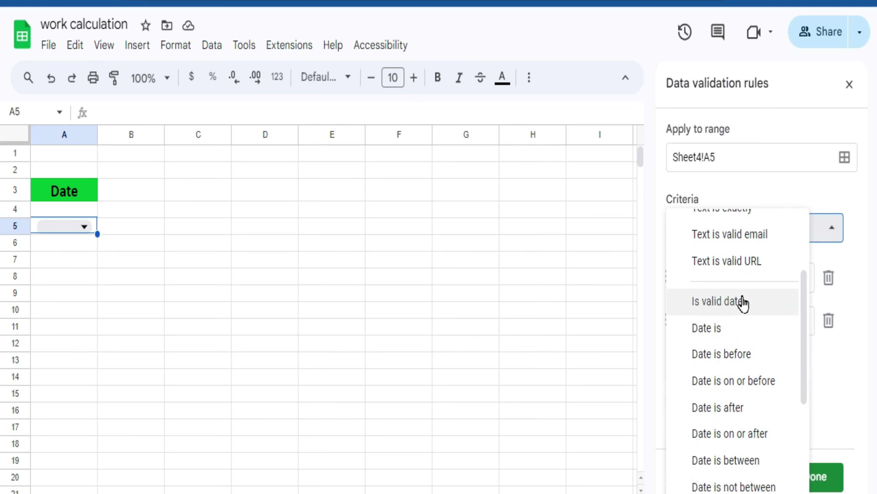
{"action": "left_click", "coordinate": [743, 301]}
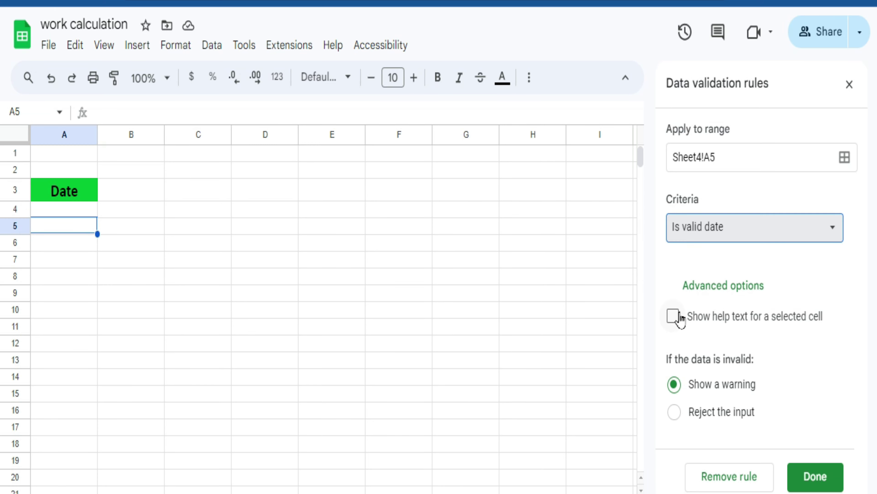
Turn on help text 'Put Date' for the selected cell and set the invalid-data option.
{"action": "left_click", "coordinate": [673, 316]}
{"action": "left_click", "coordinate": [707, 348]}
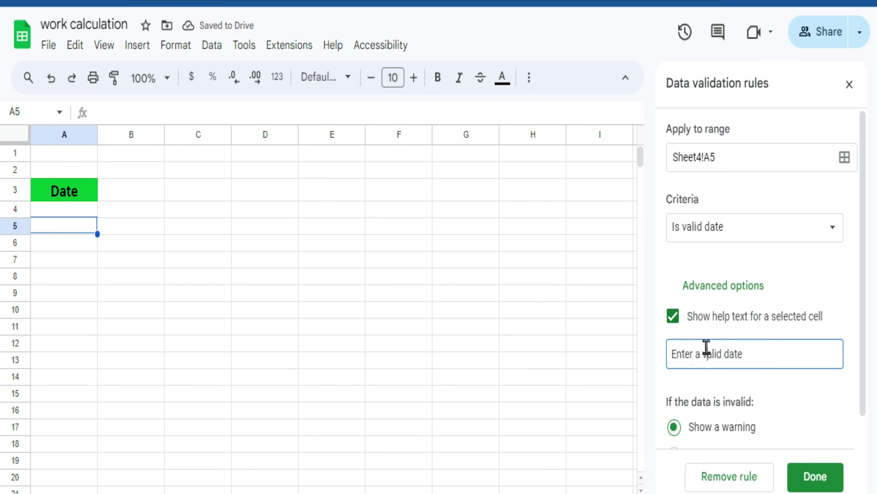
{"action": "key", "text": "BackSpace"}
{"action": "key", "text": "BackSpace"}
{"action": "key", "text": "BackSpace"}
{"action": "key", "text": "BackSpace"}
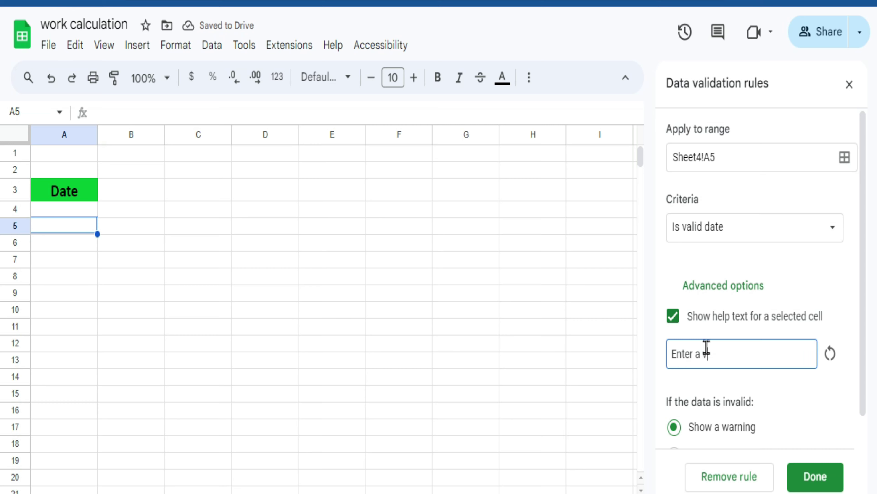
{"action": "key", "text": "BackSpace"}
{"action": "key", "text": "BackSpace"}
{"action": "key", "text": "BackSpace"}
{"action": "type", "text": "Put "}
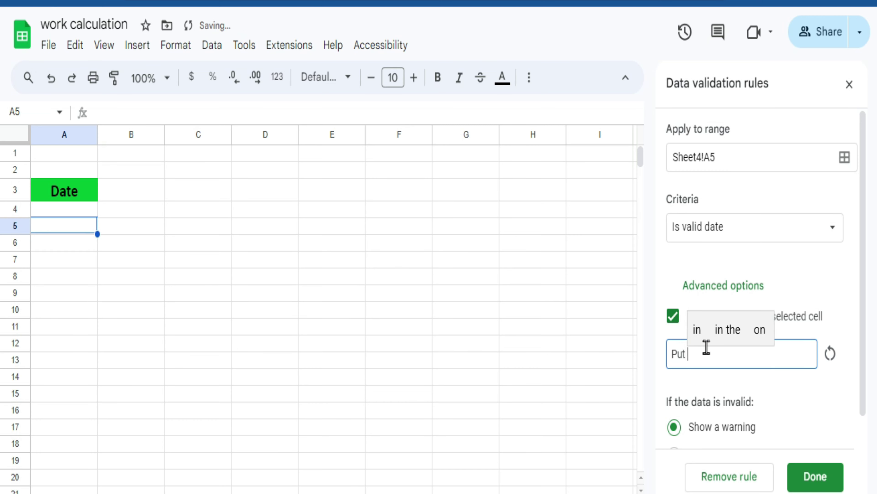
{"action": "type", "text": "Da"}
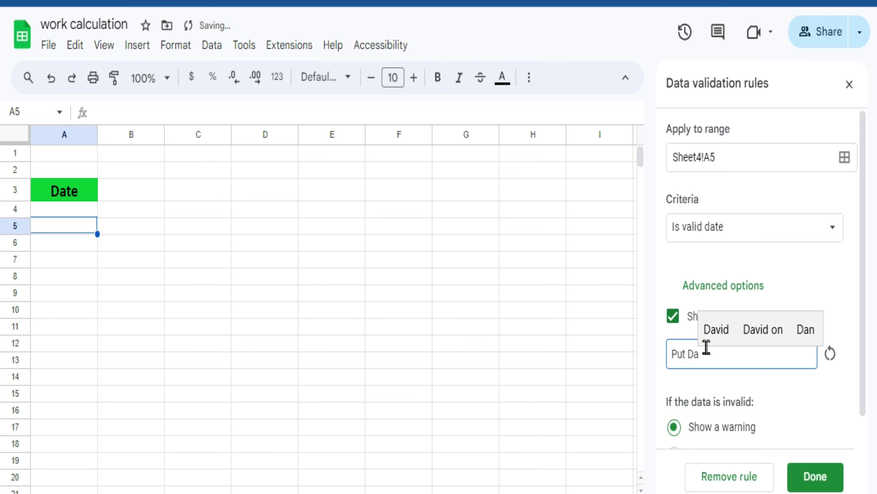
{"action": "type", "text": "te"}
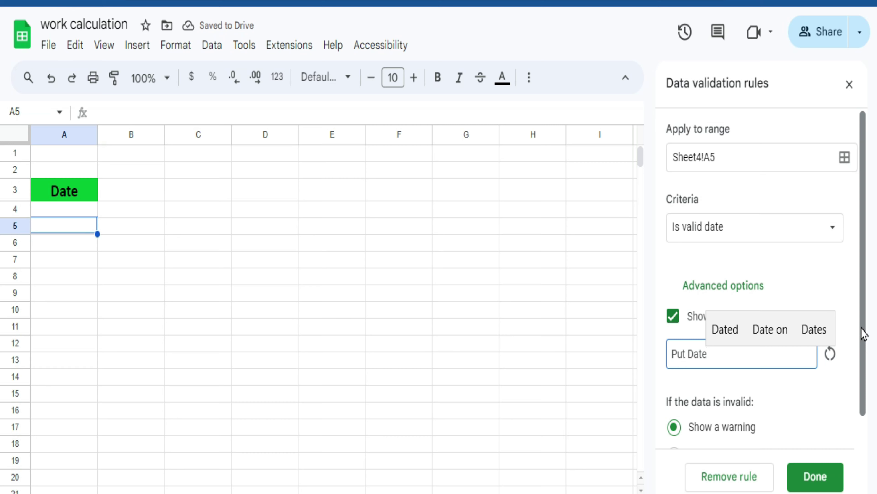
{"action": "scroll", "coordinate": [864, 334], "scroll_direction": "down", "scroll_amount": 2}
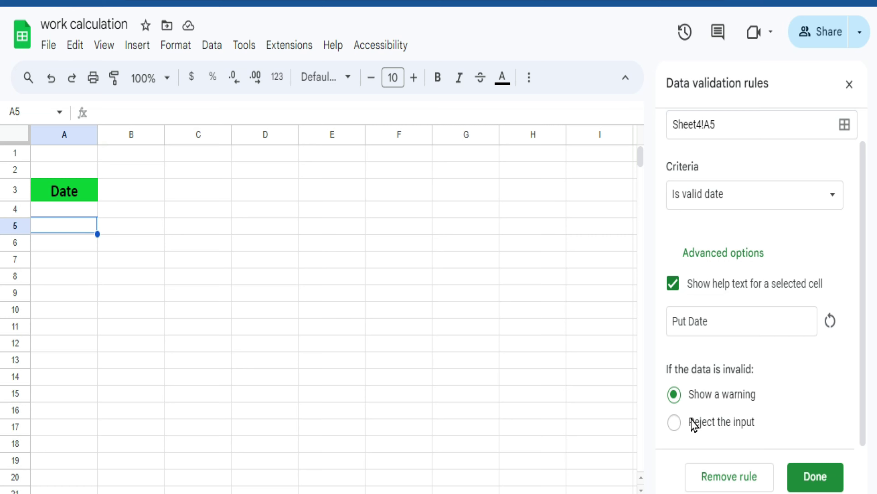
{"action": "left_click", "coordinate": [677, 424]}
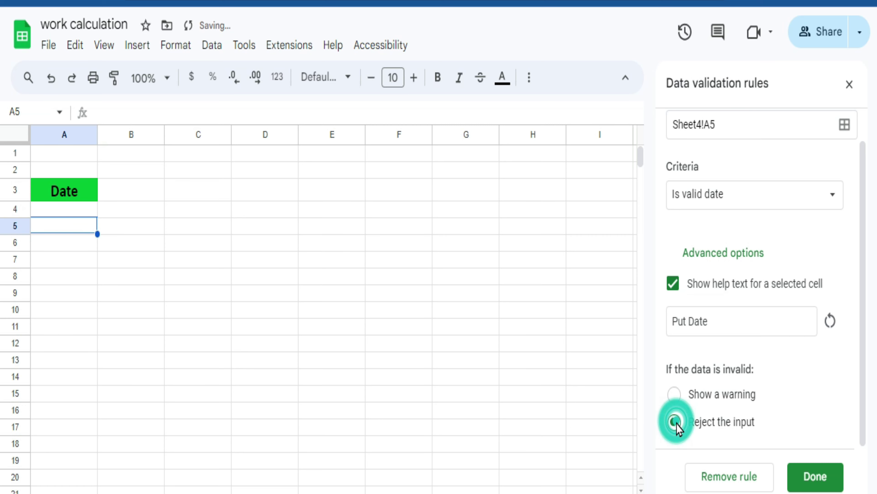
{"action": "left_click", "coordinate": [680, 396]}
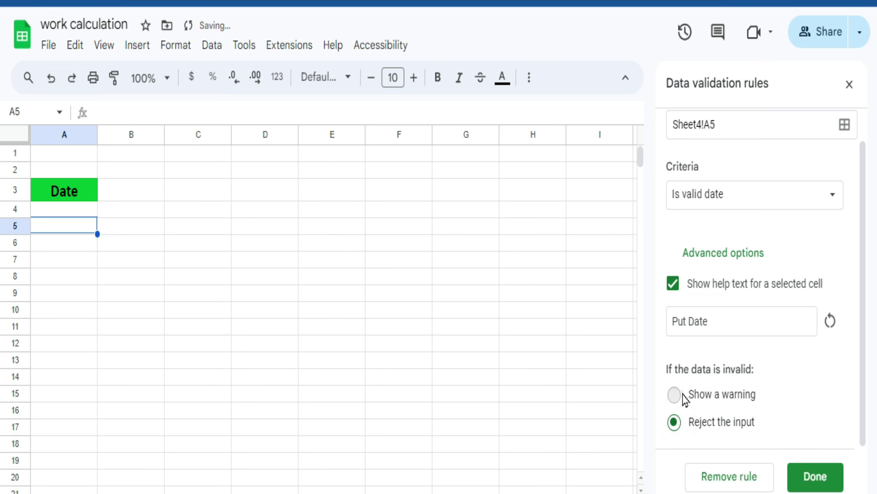
Save the rule, apply it to all matching date rules for A4:A5, and test A5's date picker.
{"action": "left_click", "coordinate": [815, 476]}
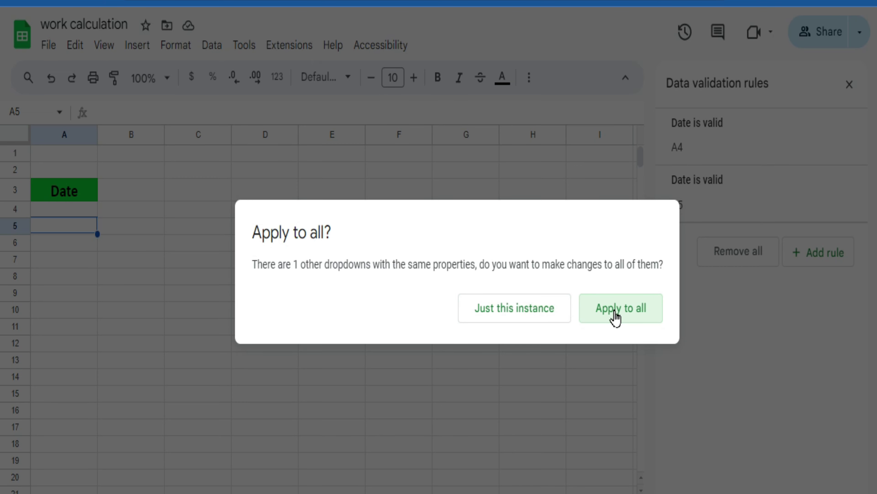
{"action": "left_click", "coordinate": [616, 317]}
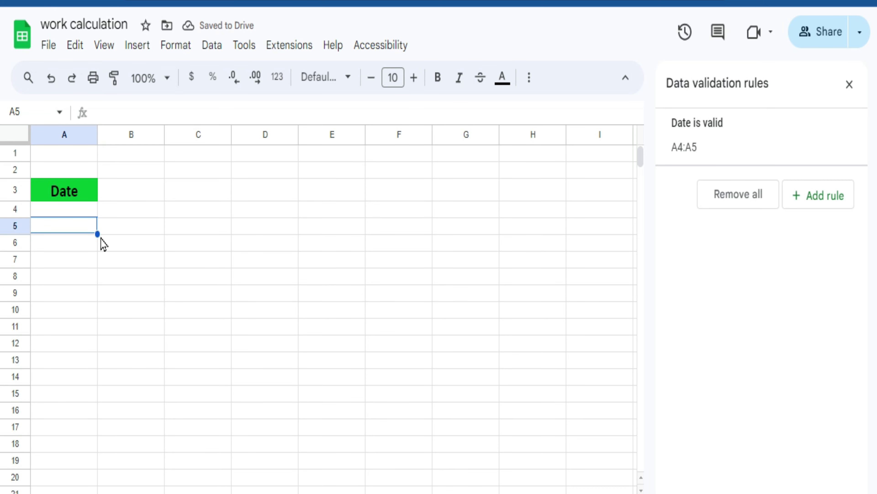
{"action": "double_click", "coordinate": [76, 227]}
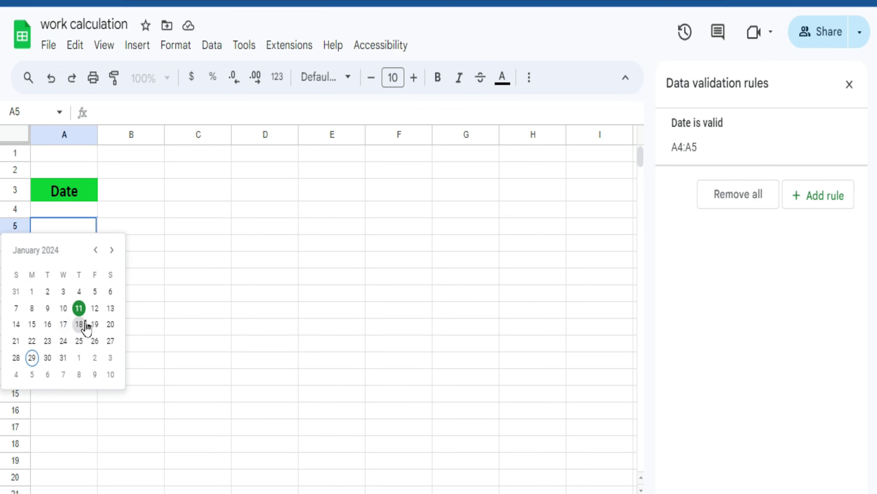
Enter 21-01-2024 in A5 and check its 'Input must be a valid date' warning.
{"action": "left_click", "coordinate": [159, 206]}
{"action": "left_click", "coordinate": [56, 229]}
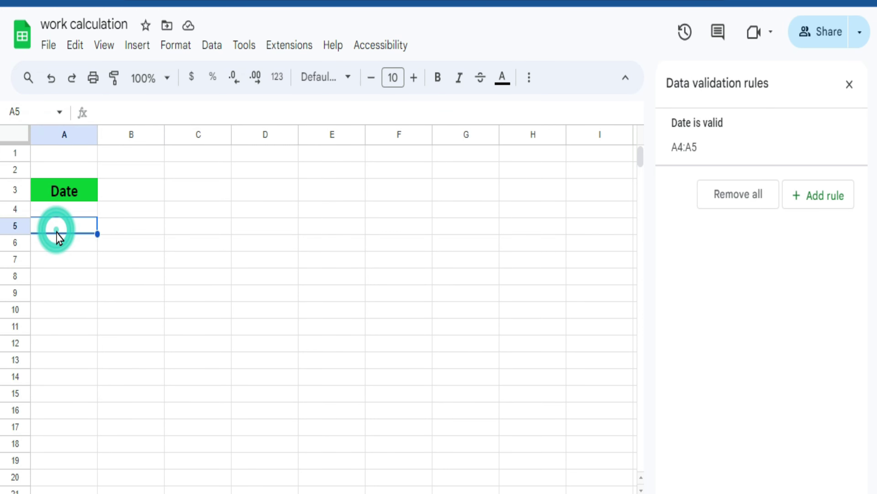
{"action": "type", "text": "21"}
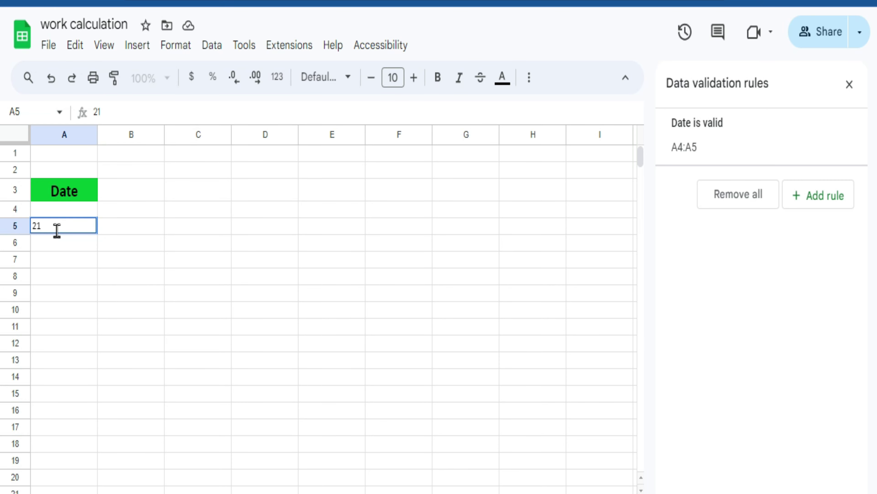
{"action": "type", "text": "-"}
{"action": "type", "text": "01"}
{"action": "type", "text": "-20"}
{"action": "type", "text": "24"}
{"action": "left_click", "coordinate": [58, 240]}
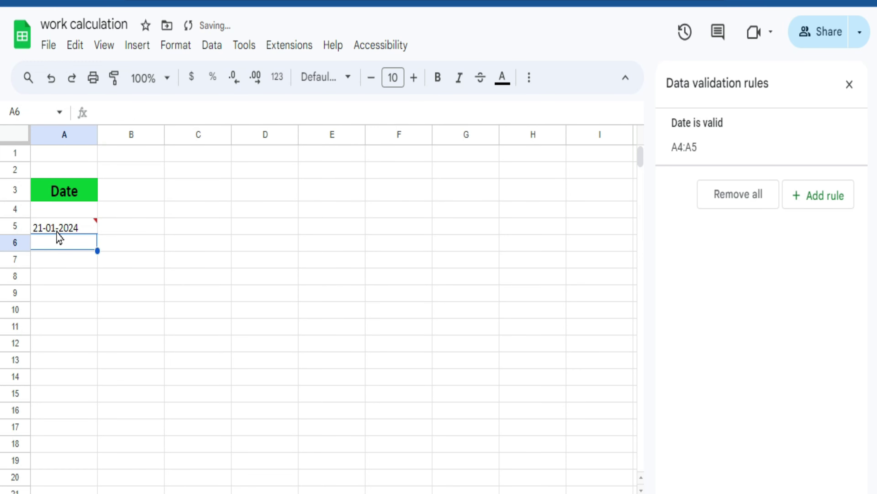
{"action": "left_click", "coordinate": [88, 228]}
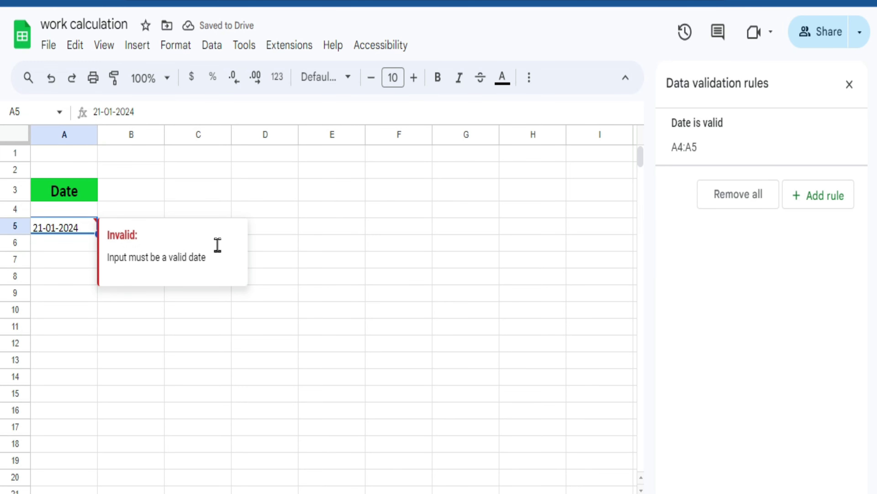
Change the A4:A5 date rule to reject invalid input instead of warning, and save it.
{"action": "left_click", "coordinate": [715, 160]}
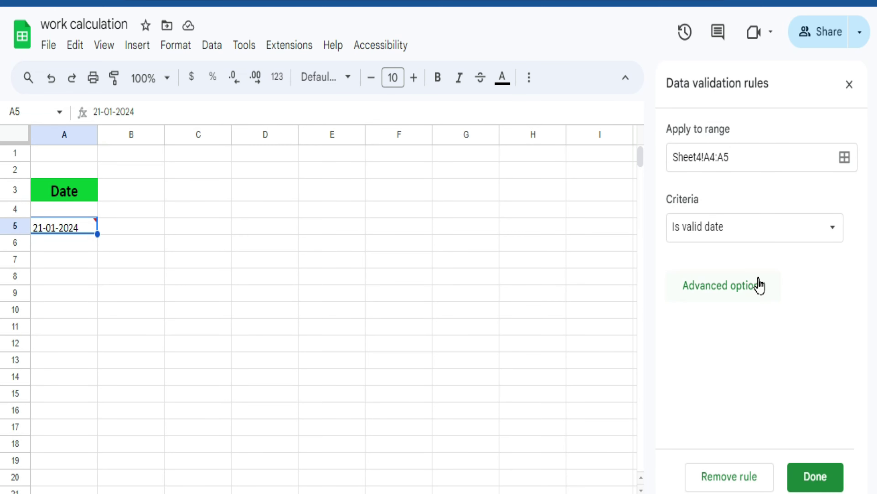
{"action": "left_click", "coordinate": [759, 282]}
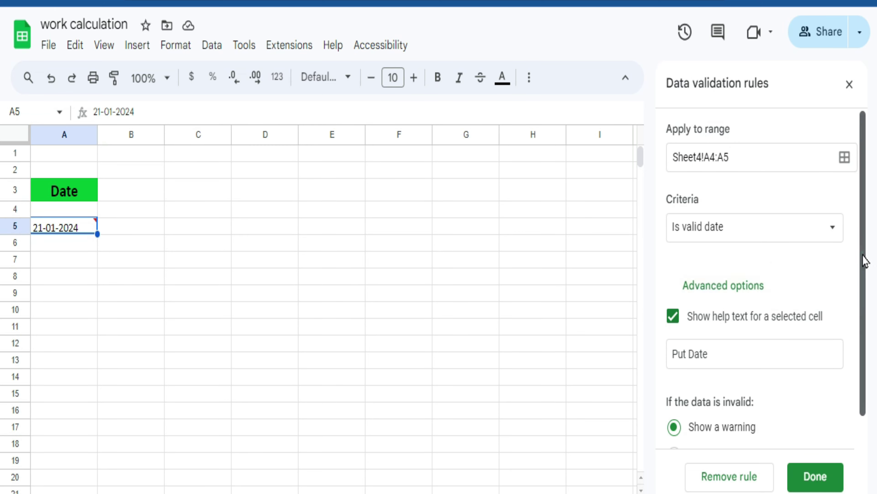
{"action": "scroll", "coordinate": [859, 309], "scroll_direction": "down", "scroll_amount": 1}
{"action": "left_click", "coordinate": [710, 423]}
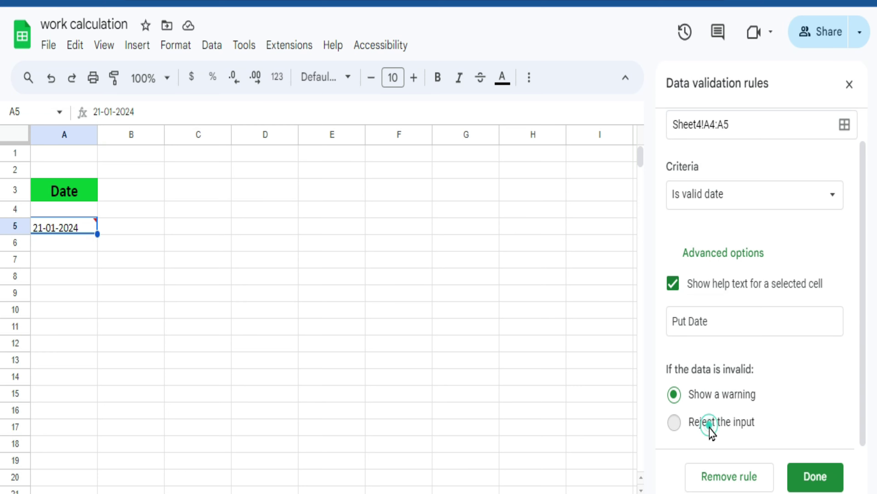
{"action": "left_click", "coordinate": [816, 479]}
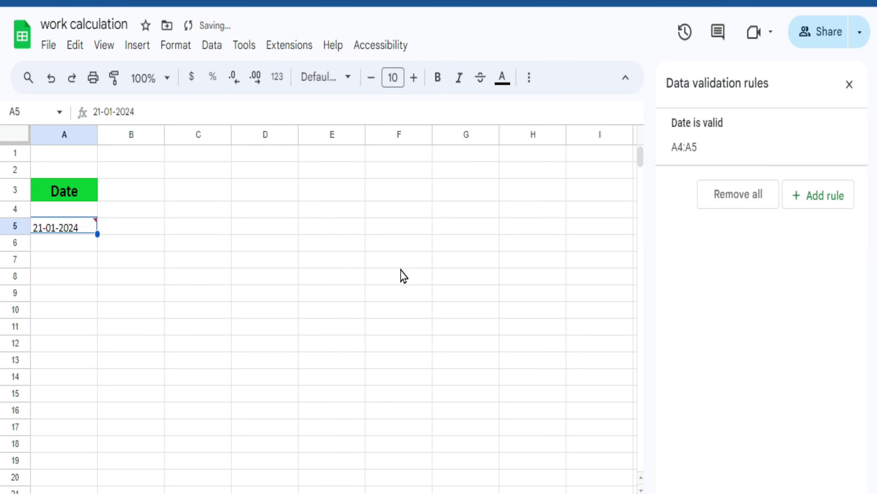
{"action": "left_click", "coordinate": [221, 266]}
Replace A5's value with 12-01-2024 and dismiss the 'Put Date' rejection message.
{"action": "left_click", "coordinate": [84, 226]}
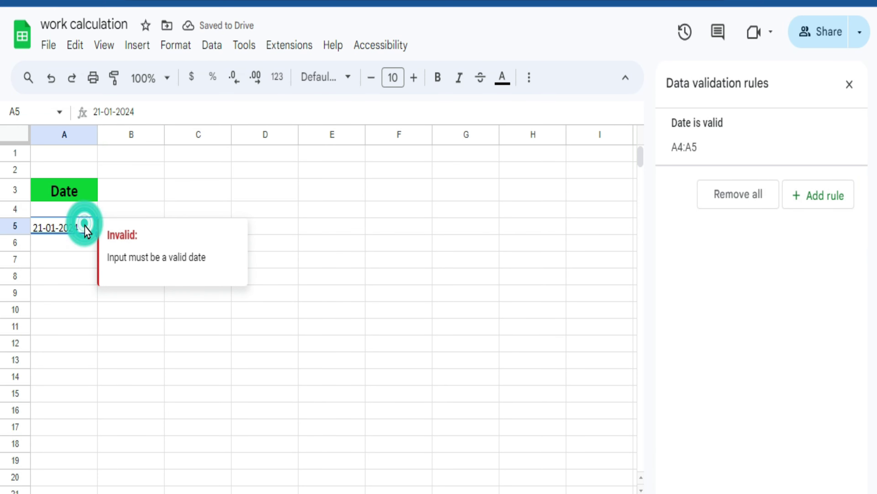
{"action": "key", "text": "Delete"}
{"action": "type", "text": "12"}
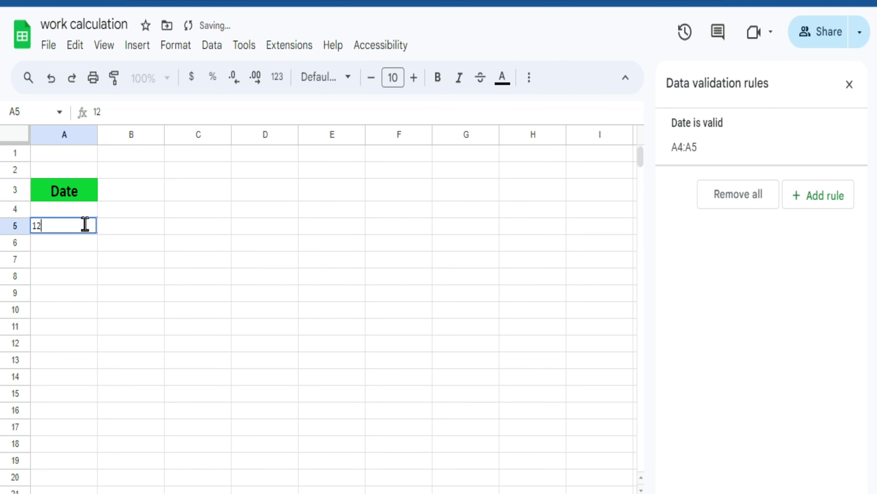
{"action": "type", "text": "-01"}
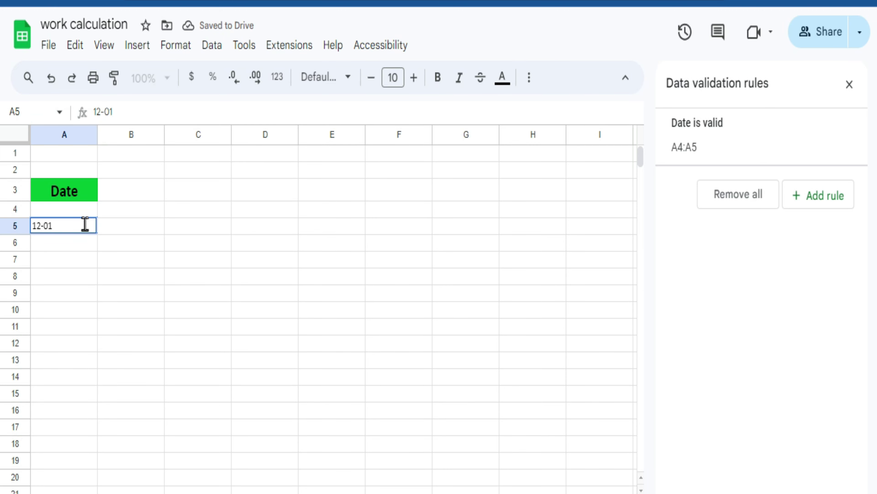
{"action": "type", "text": "-202"}
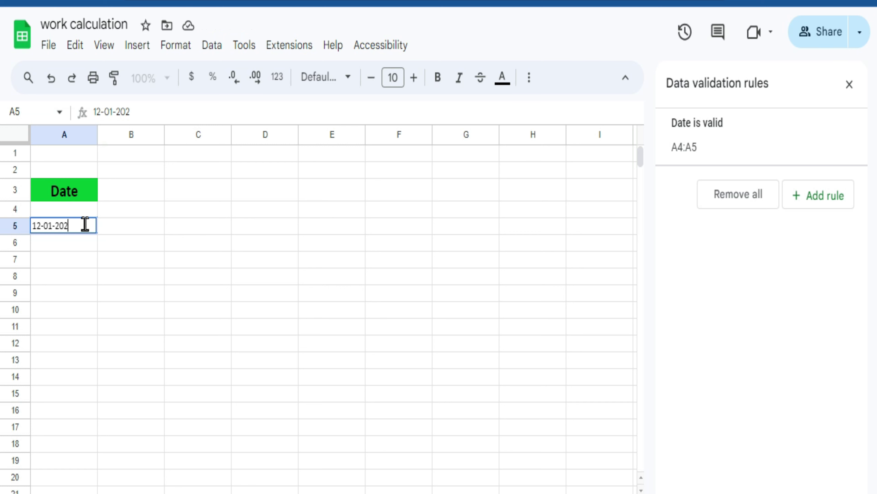
{"action": "type", "text": "4"}
{"action": "key", "text": "Return"}
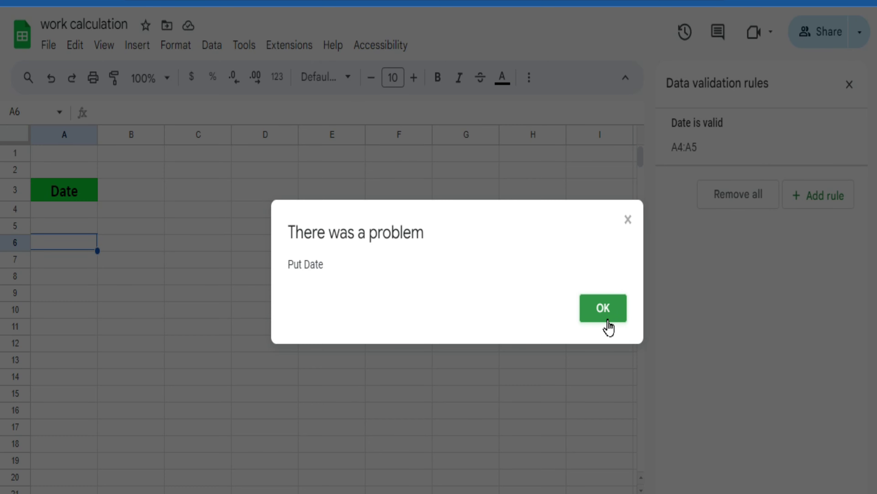
{"action": "left_click", "coordinate": [608, 327]}
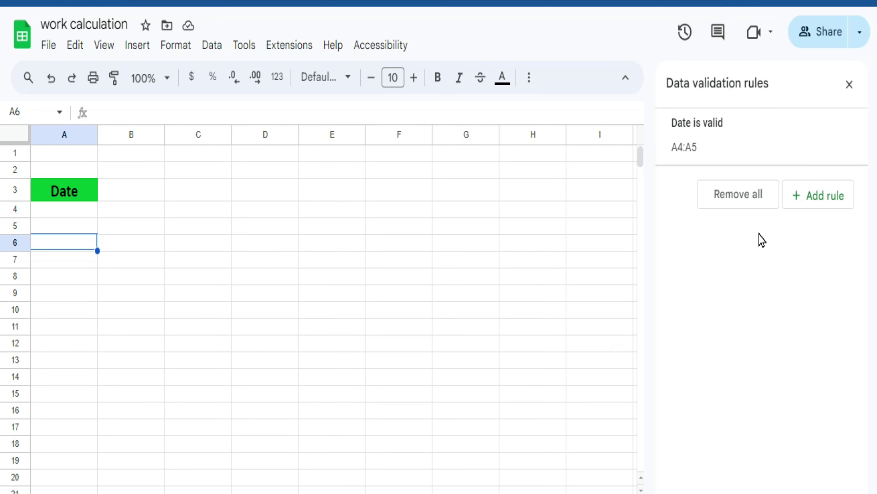
Open the January 2024 date picker on the empty cell A5.
{"action": "double_click", "coordinate": [80, 230]}
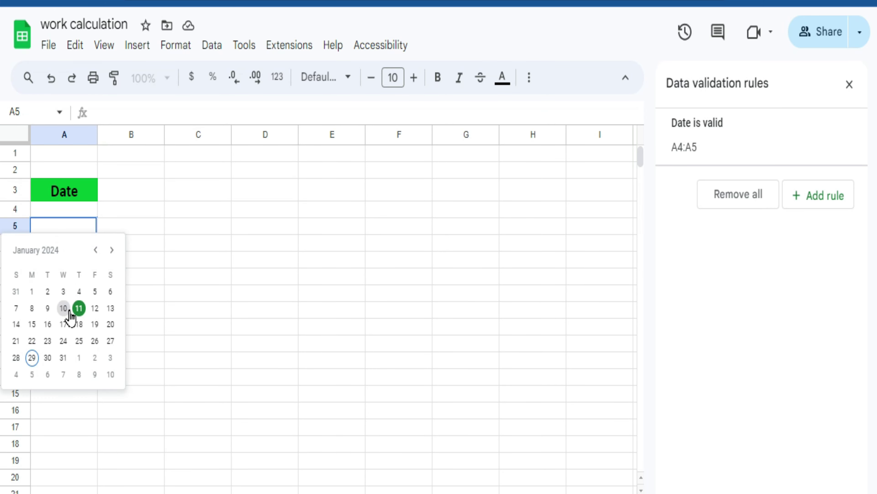
{"action": "left_click", "coordinate": [67, 211]}
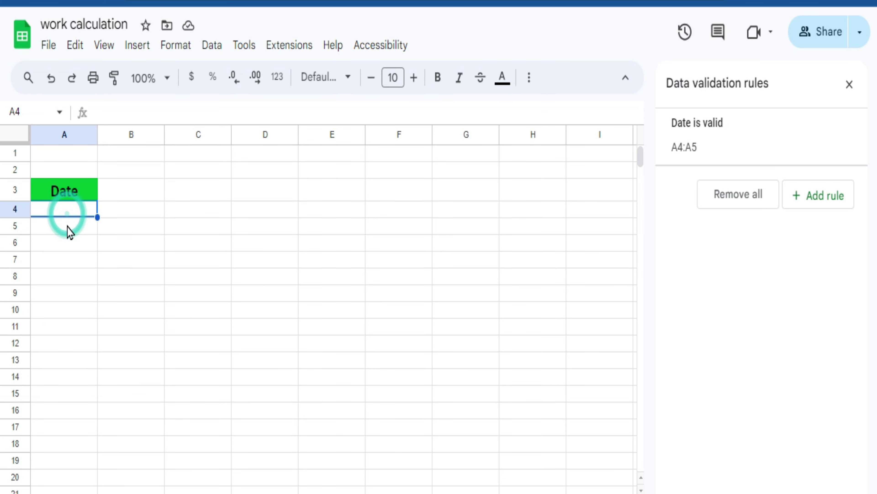
{"action": "left_click", "coordinate": [67, 225]}
{"action": "double_click", "coordinate": [67, 225]}
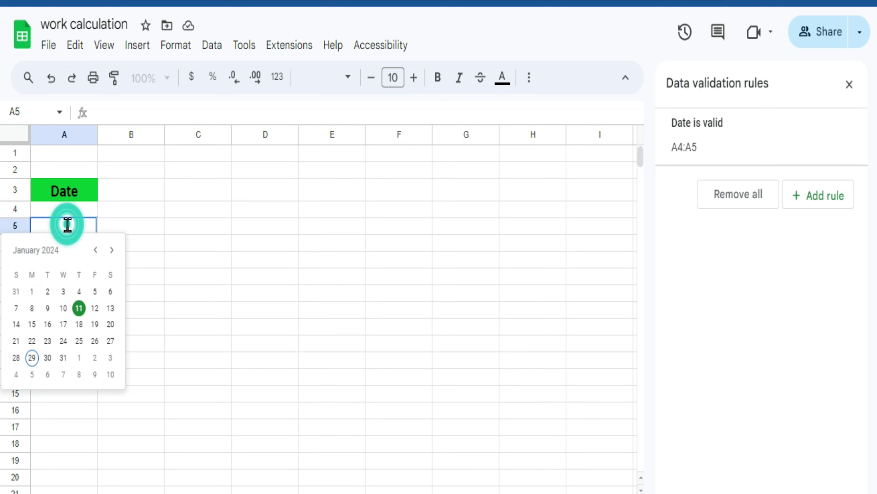